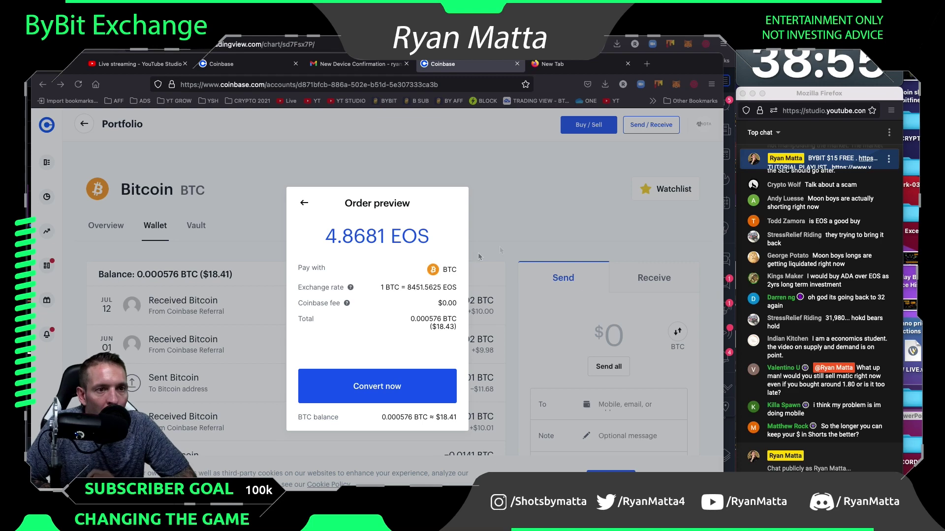
Step: Move the live chat window aside and widen the Coinbase window so sidebar labels show
left_click_drag(821, 93, 842, 93)
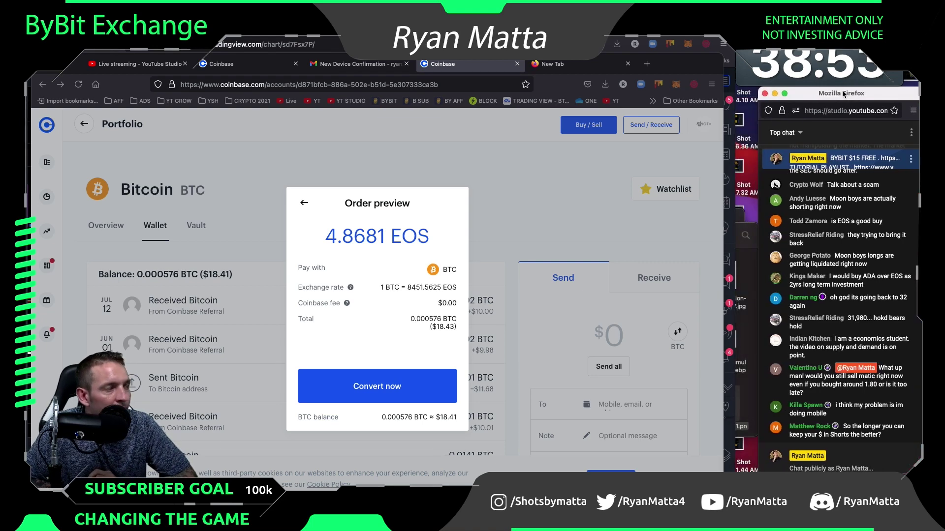
left_click(721, 66)
left_click_drag(722, 69, 752, 69)
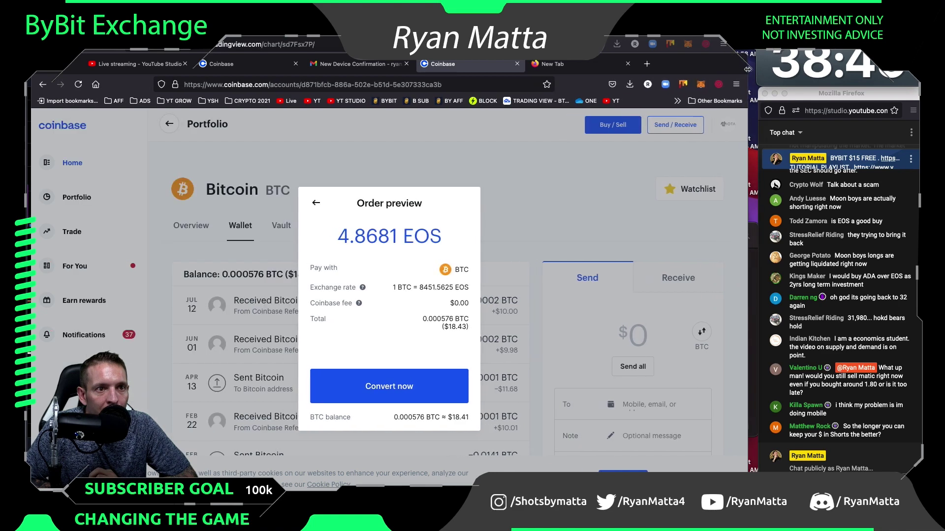
Step: Glance at the TradingView chart, then back out of the 4.8681 EOS order preview
key("super+grave")
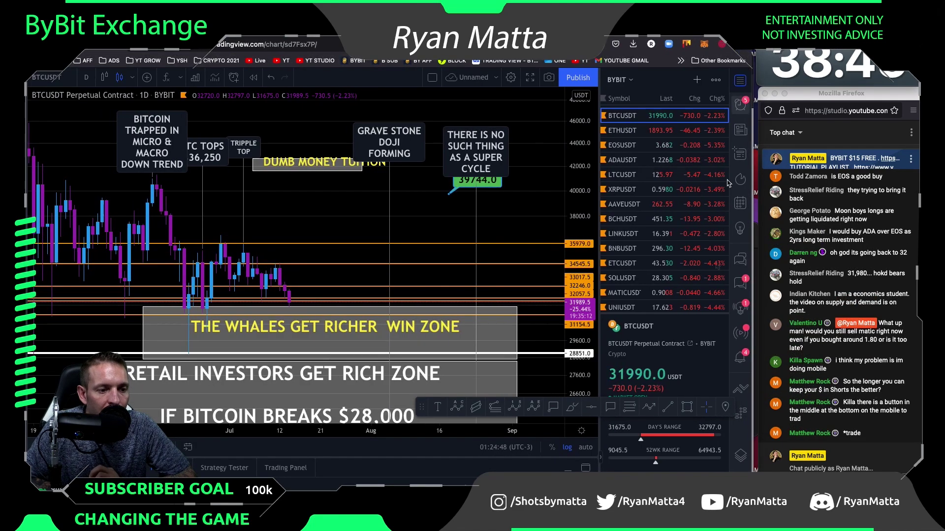
key("super+grave")
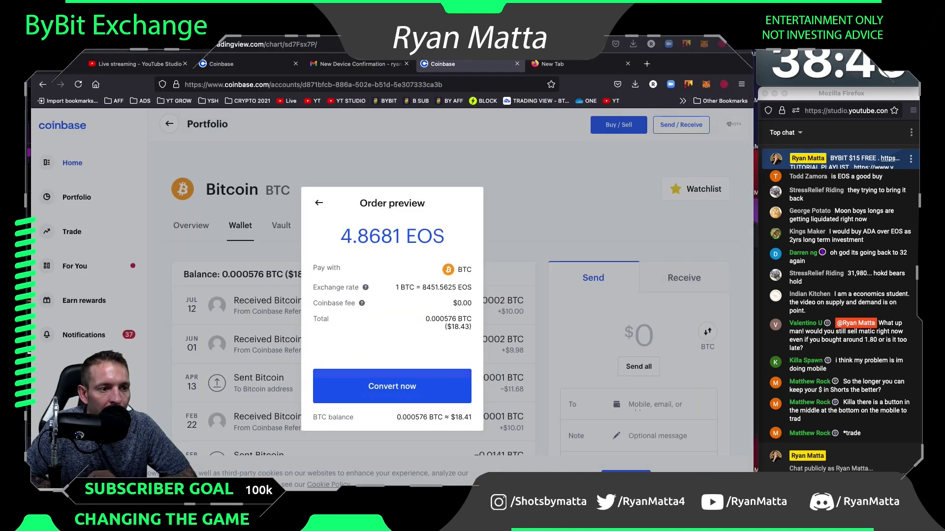
left_click(316, 197)
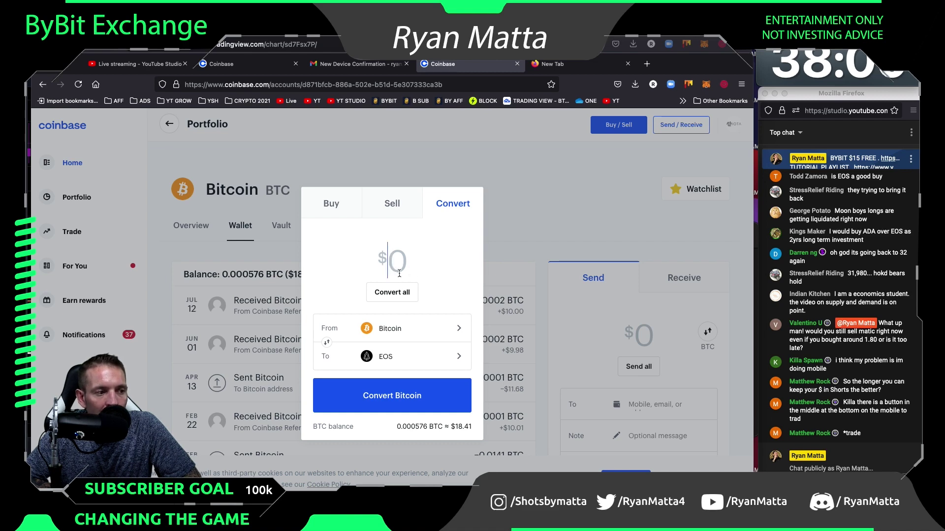
Step: Close the convert dialog and go from Home to the Portfolio page
left_click(124, 174)
left_click(111, 169)
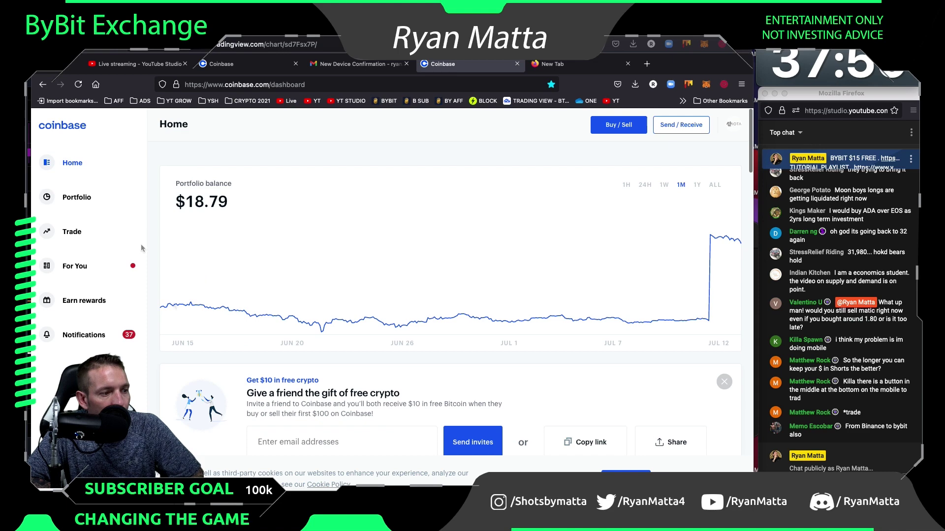
left_click(78, 197)
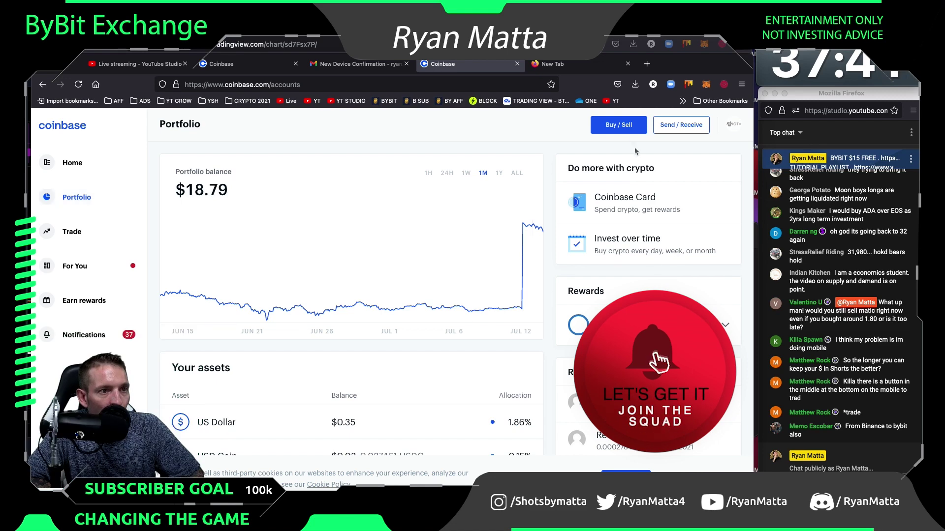
Step: Open a Bitcoin convert form under Buy / Sell and show its target-asset list
left_click(618, 129)
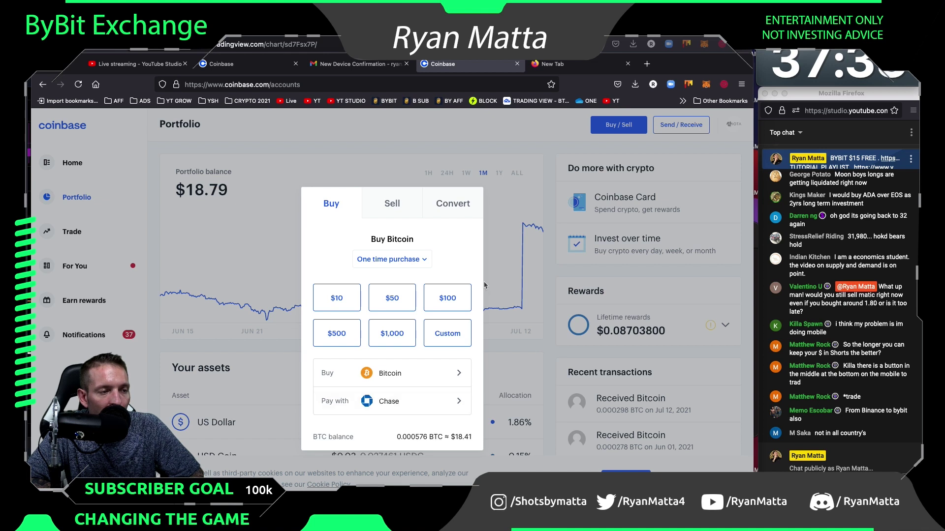
left_click(449, 211)
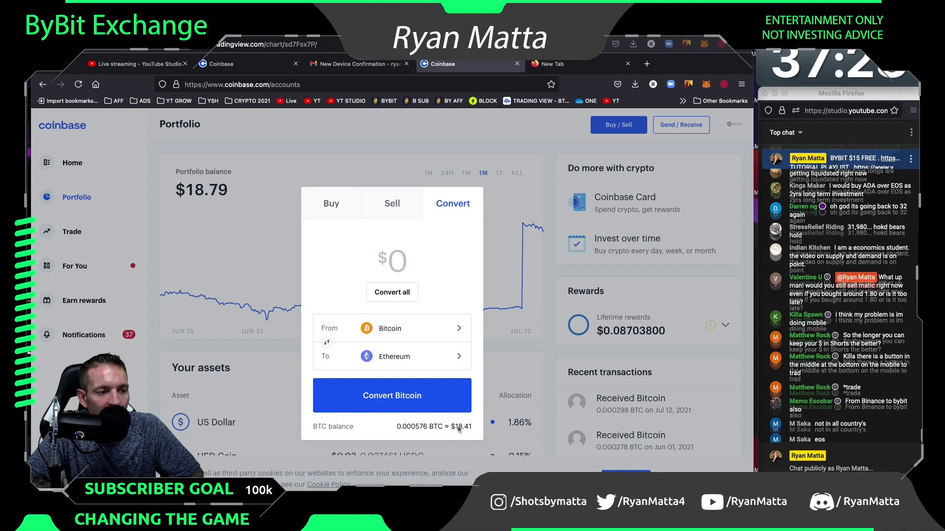
left_click(391, 358)
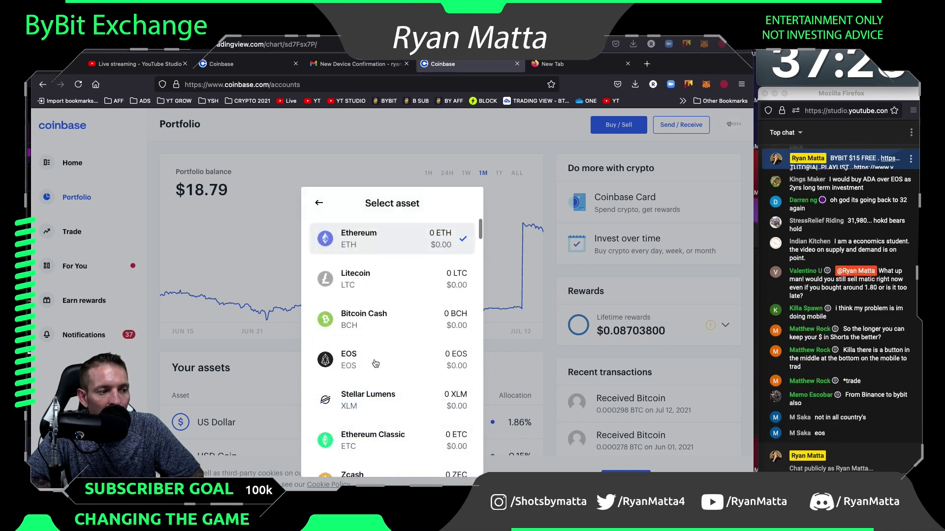
Step: Choose EOS and convert all 0.000576 BTC into 4.8681 EOS
left_click(376, 363)
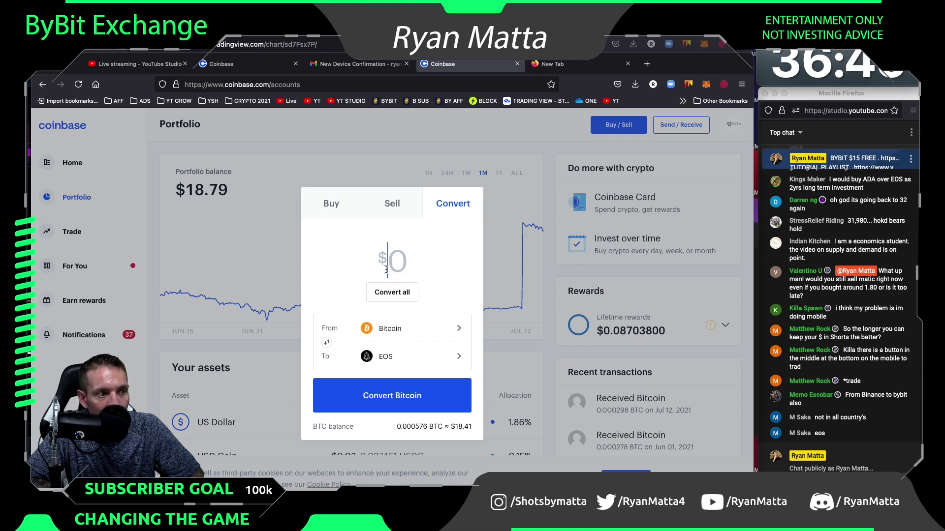
left_click(400, 298)
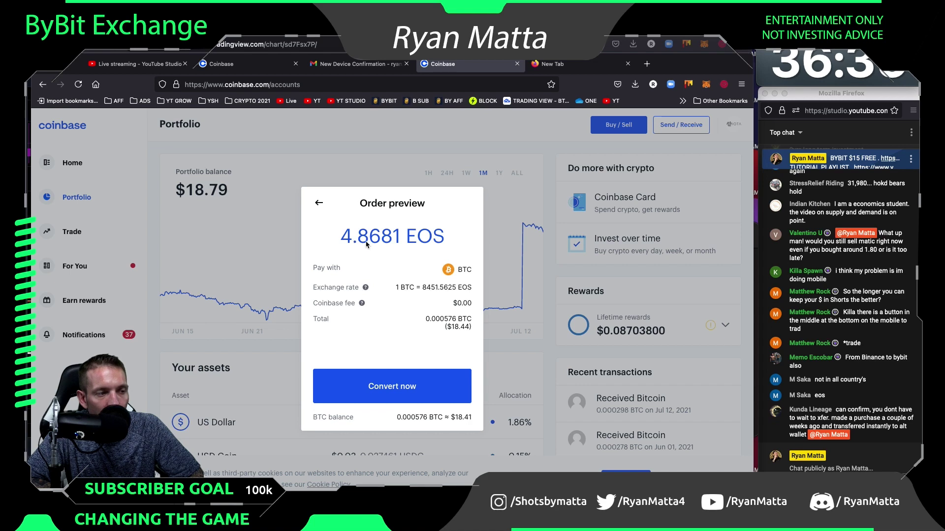
left_click(413, 396)
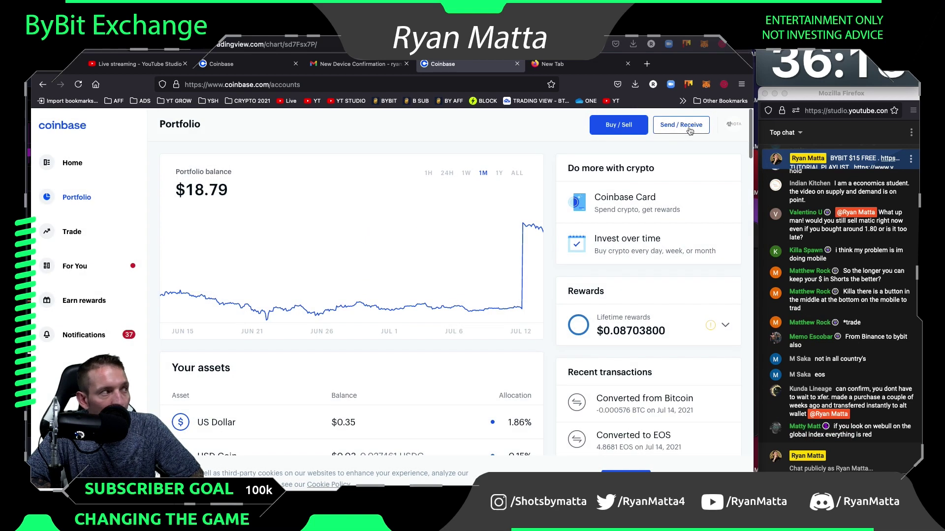
Step: Start an EOS send from the 4.8681 EOS balance, then bring up the PowerPoint donations slide
left_click(688, 129)
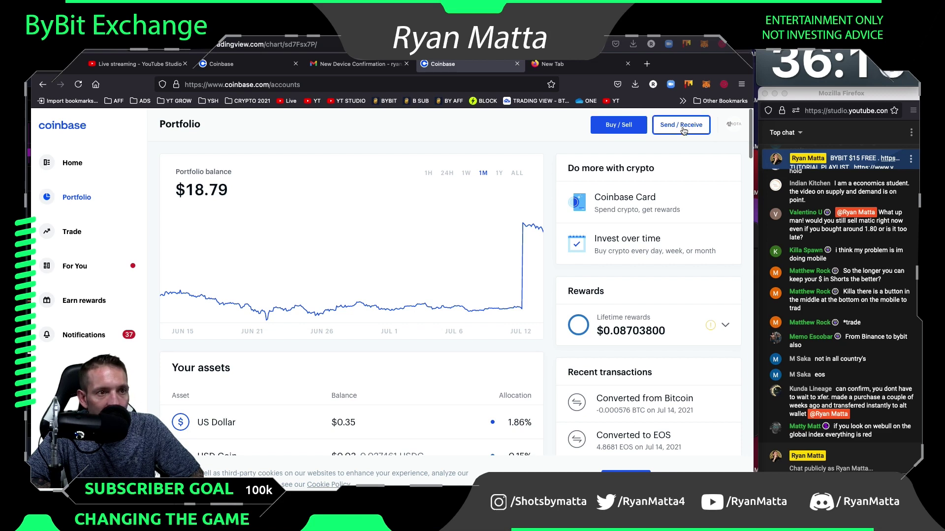
left_click(396, 334)
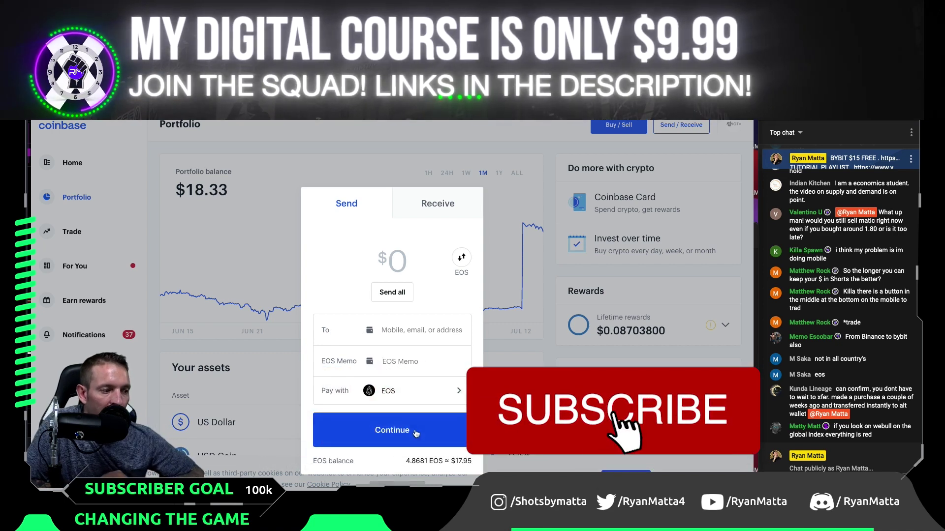
key("super+Tab")
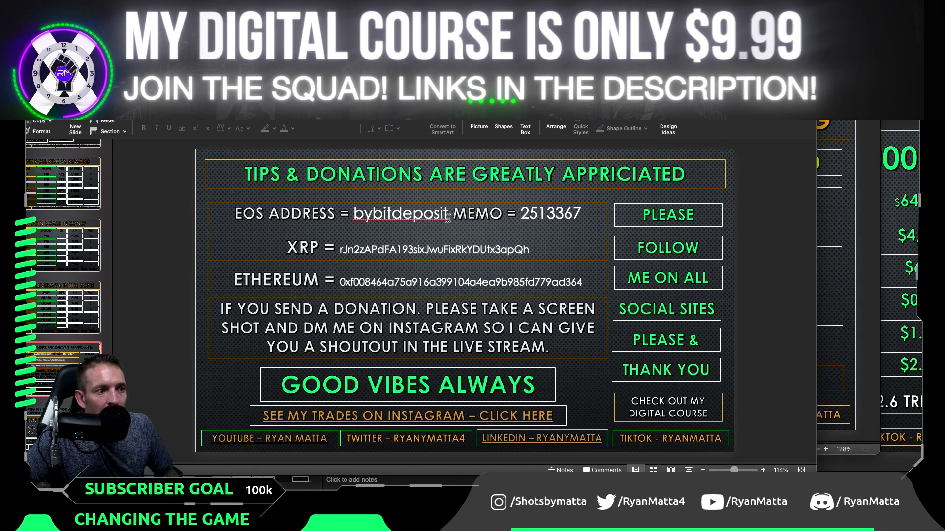
Step: Copy the EOS address bybitdeposit from the slide into Coinbase's recipient field
left_click_drag(443, 222, 358, 224)
right_click(397, 218)
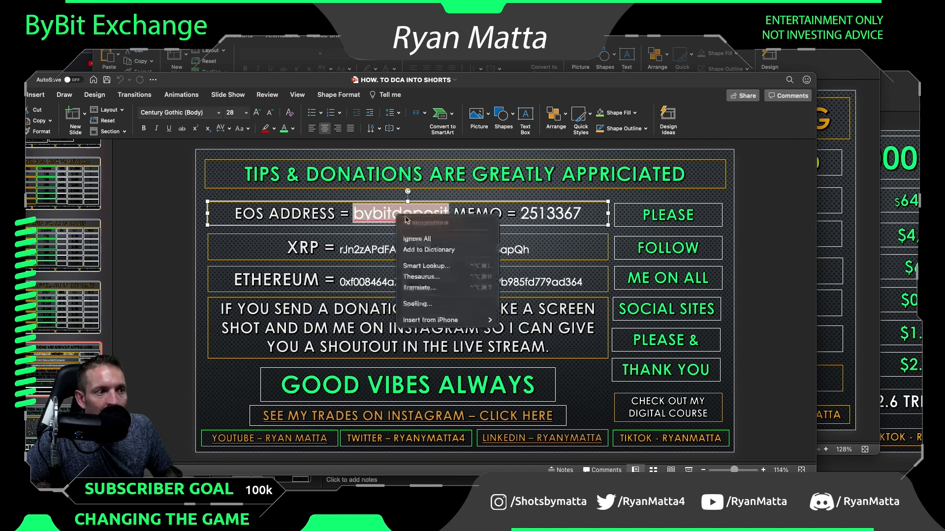
left_click(428, 246)
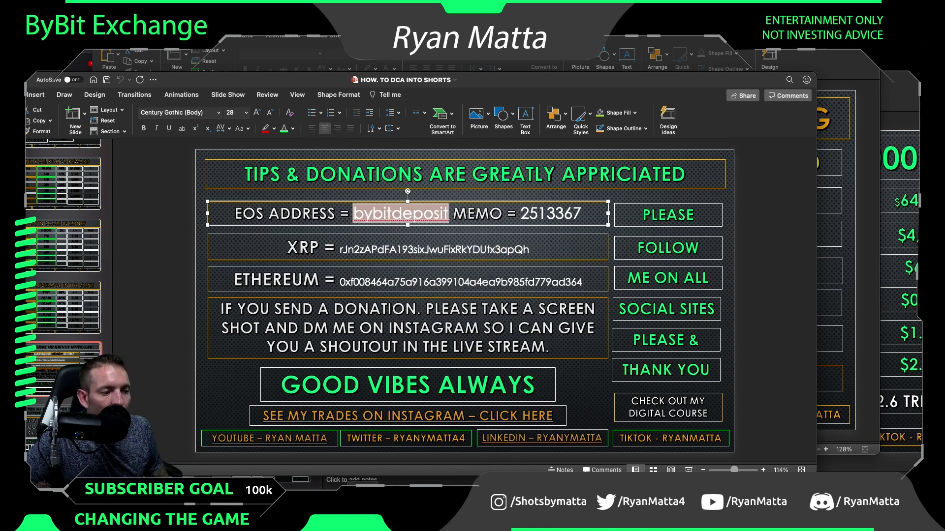
key("super+Tab")
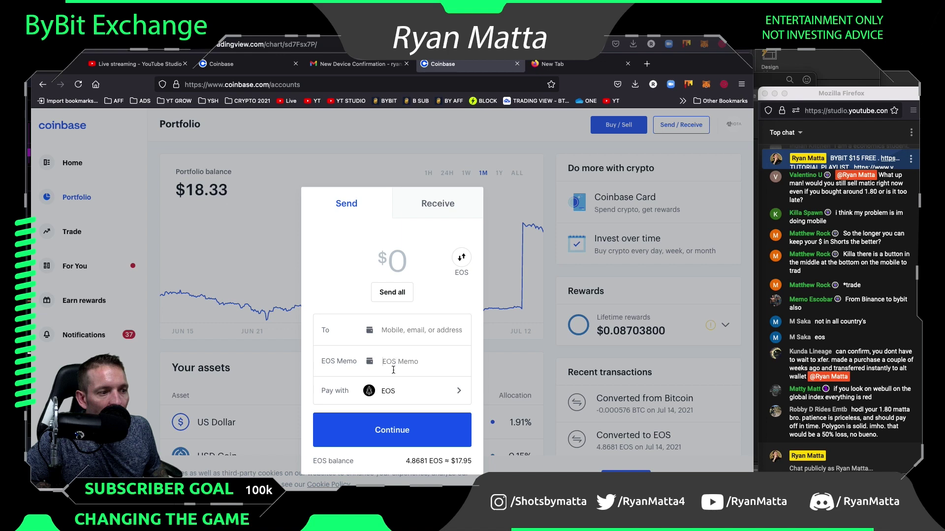
left_click(423, 338)
key("super+v")
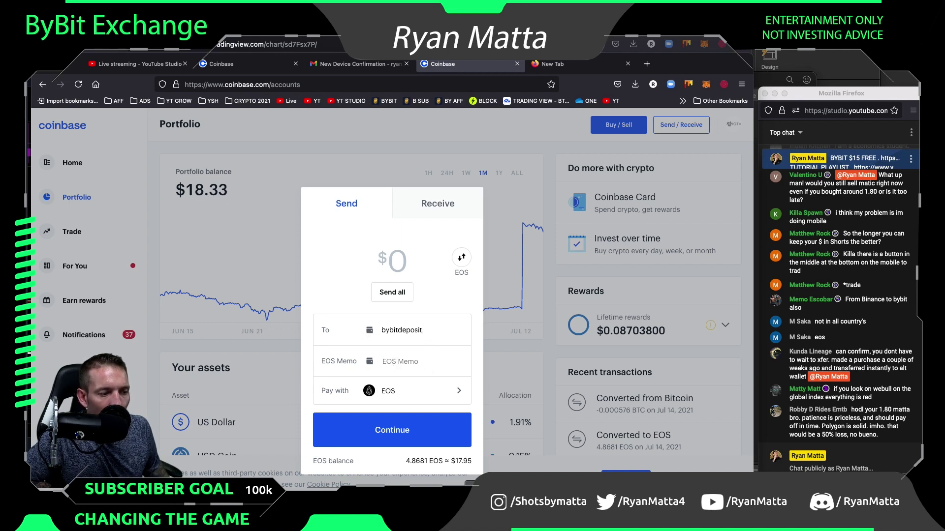
key("super+Tab")
left_click(550, 216)
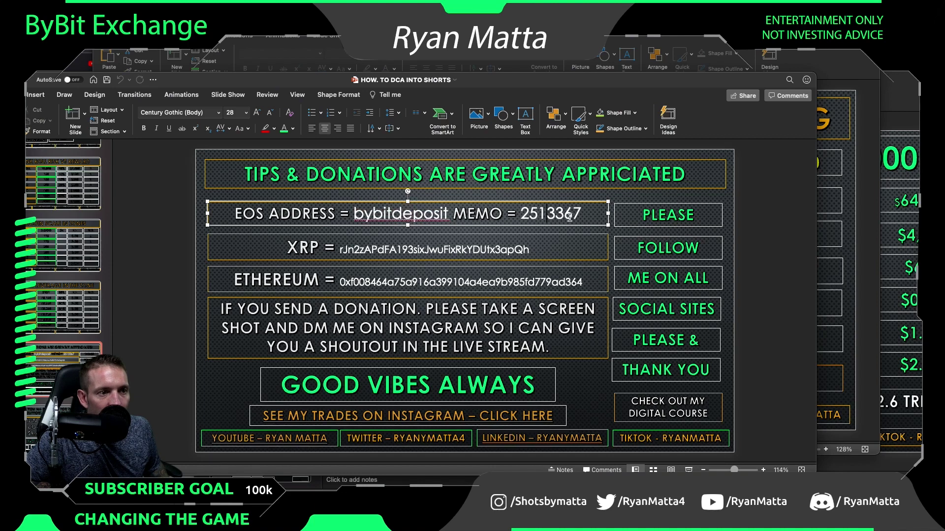
Step: Copy the slide's memo number for the Coinbase EOS Memo field
double_click(539, 219)
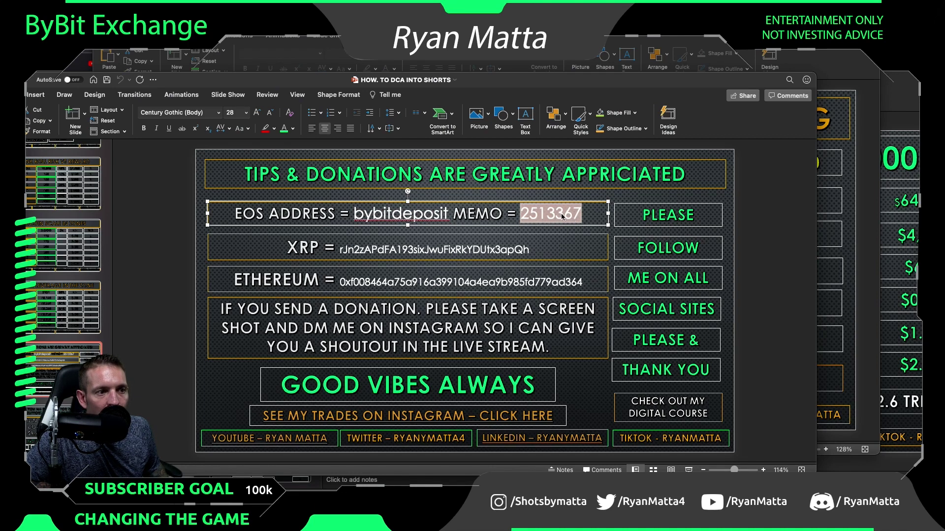
right_click(557, 217)
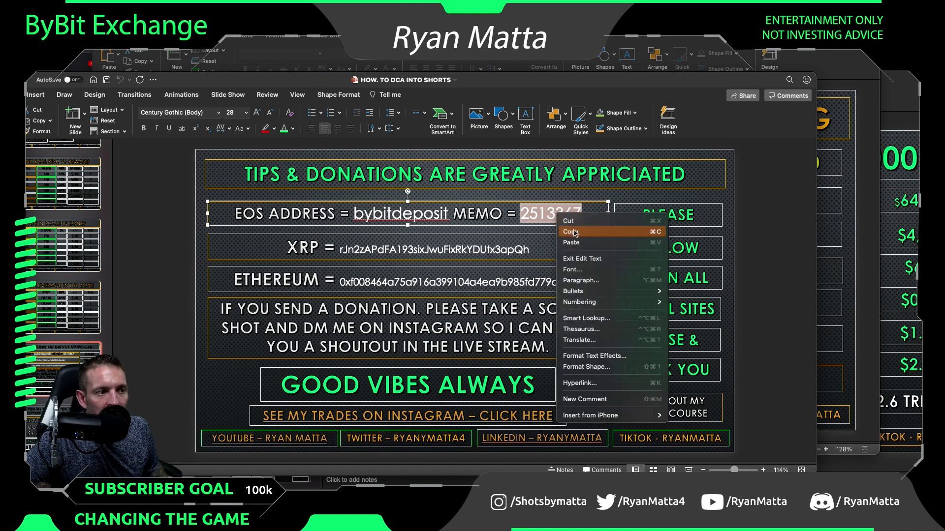
left_click(571, 232)
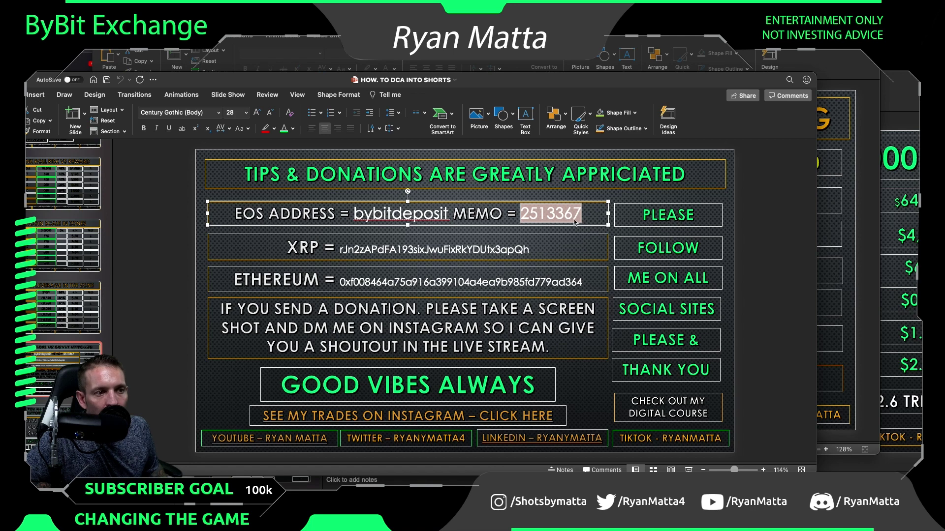
key("super+Tab")
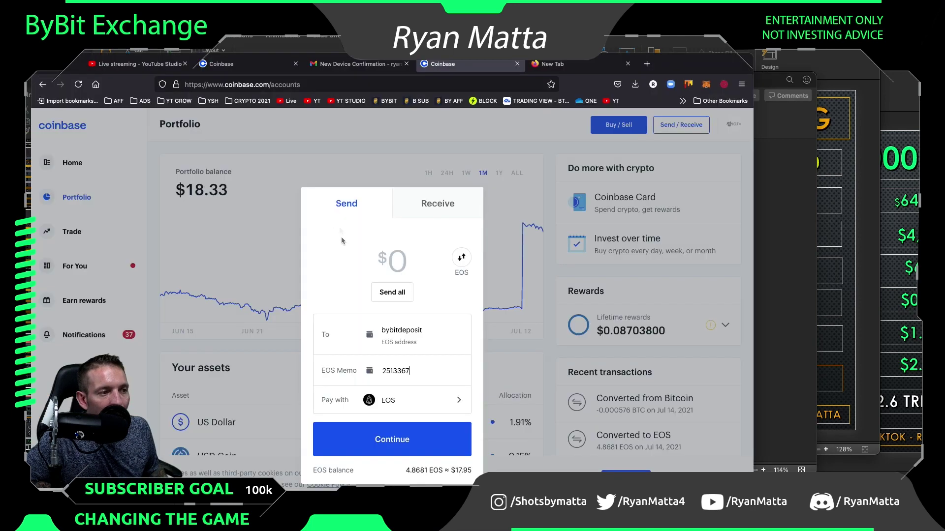
Step: Send the entire 4.8681 EOS balance to bybitdeposit
left_click(392, 293)
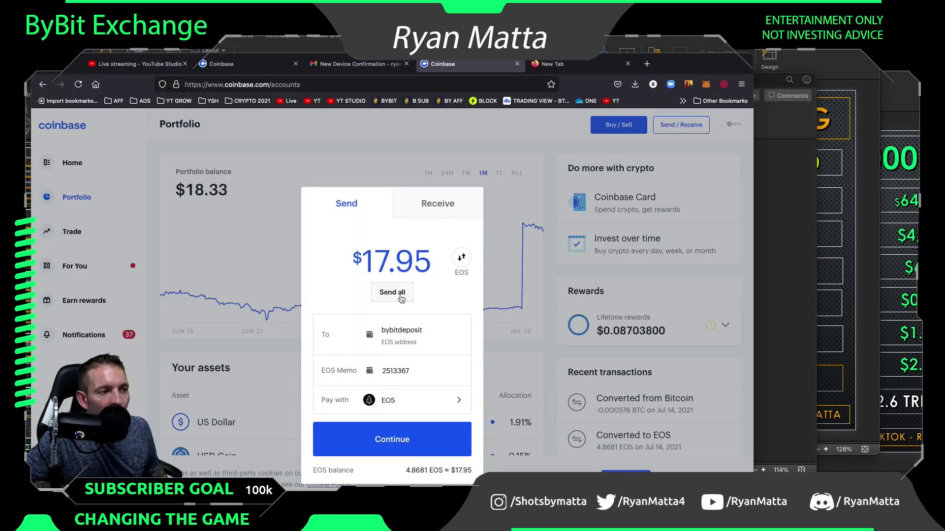
left_click(422, 445)
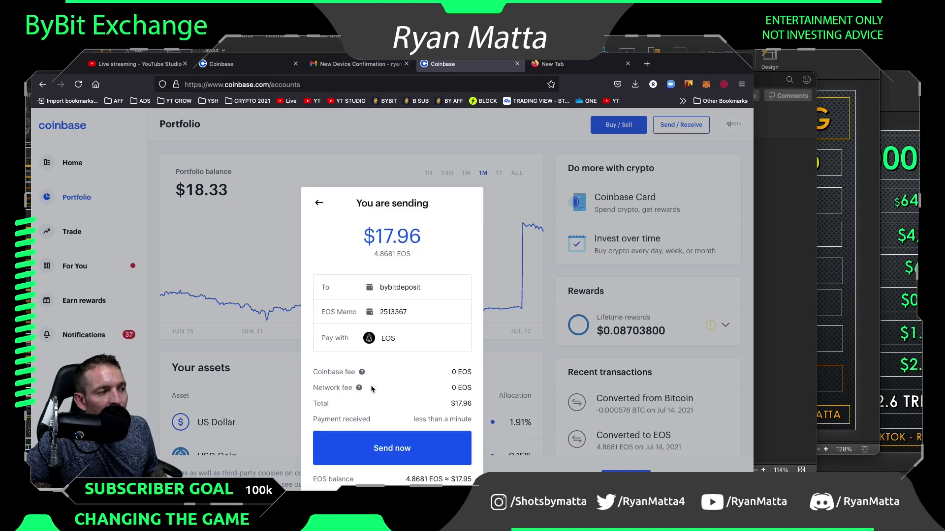
left_click(426, 454)
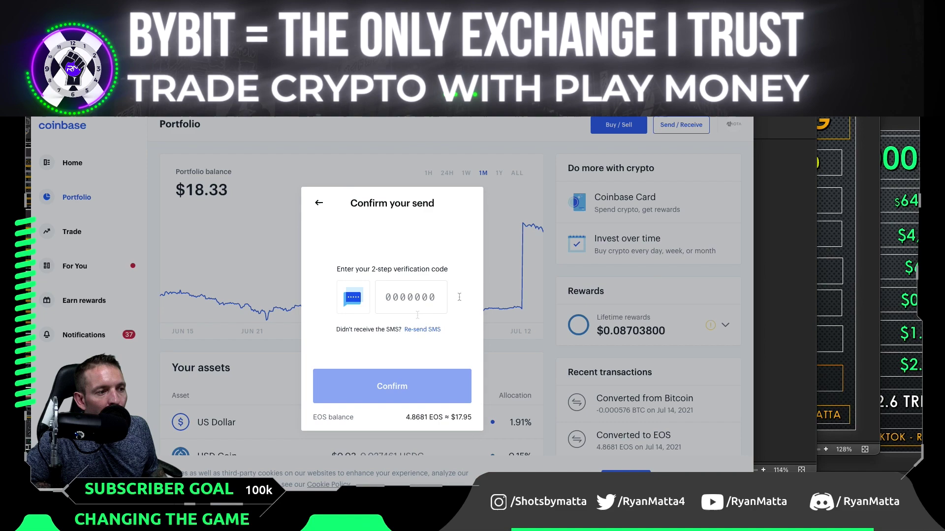
Step: Enter the 2-step verification code and select the 'Sent $17.96 to bybitdeposit' confirmation line
left_click(411, 297)
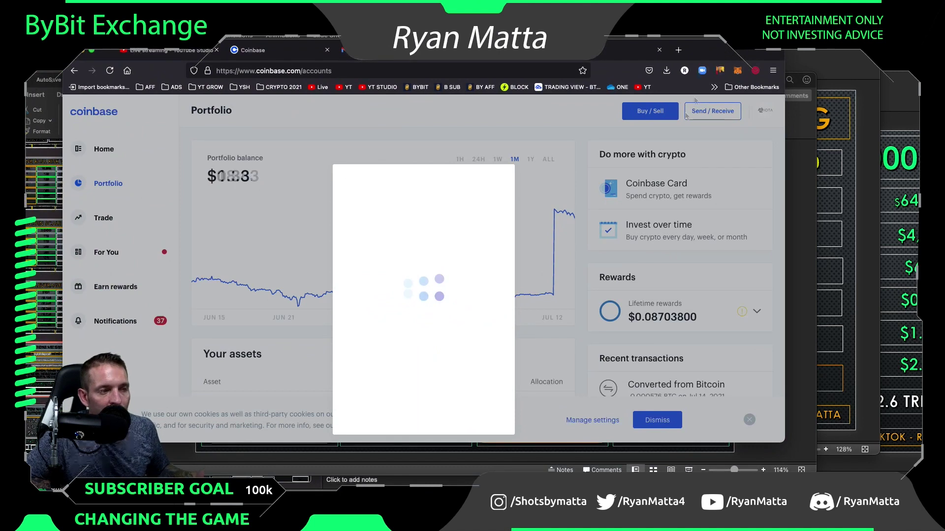
double_click(457, 309)
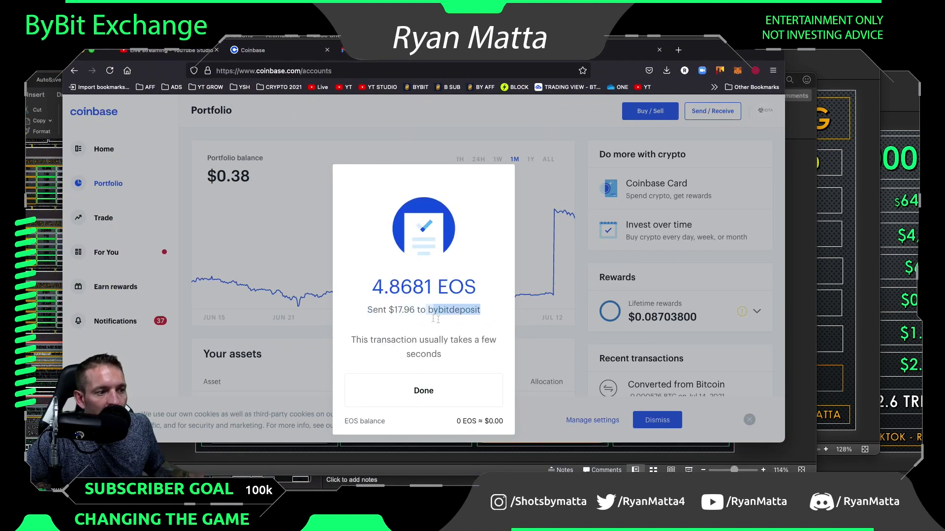
left_click(344, 310)
triple_click(369, 313)
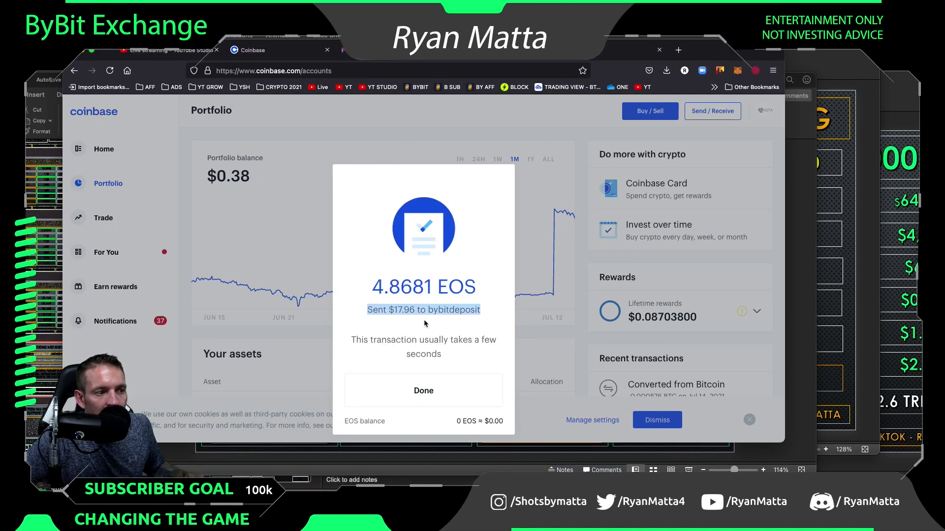